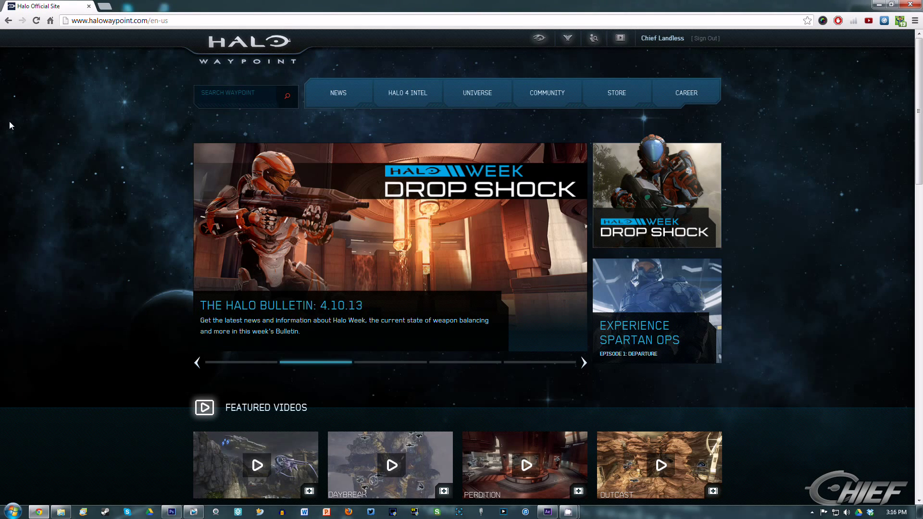
Step: Browse Halo Waypoint's file share to your Recent Screenshots list
{"action": "mouse_move", "coordinate": [538, 93]}
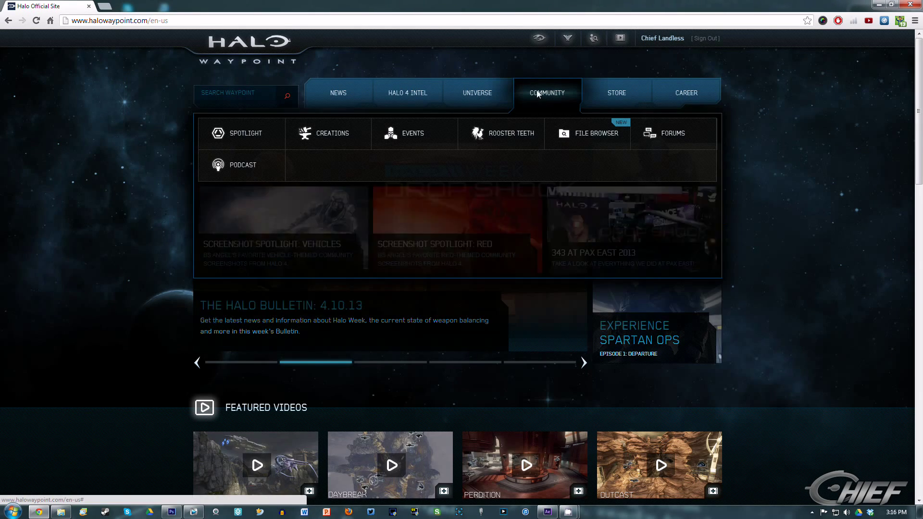
{"action": "left_click", "coordinate": [609, 134]}
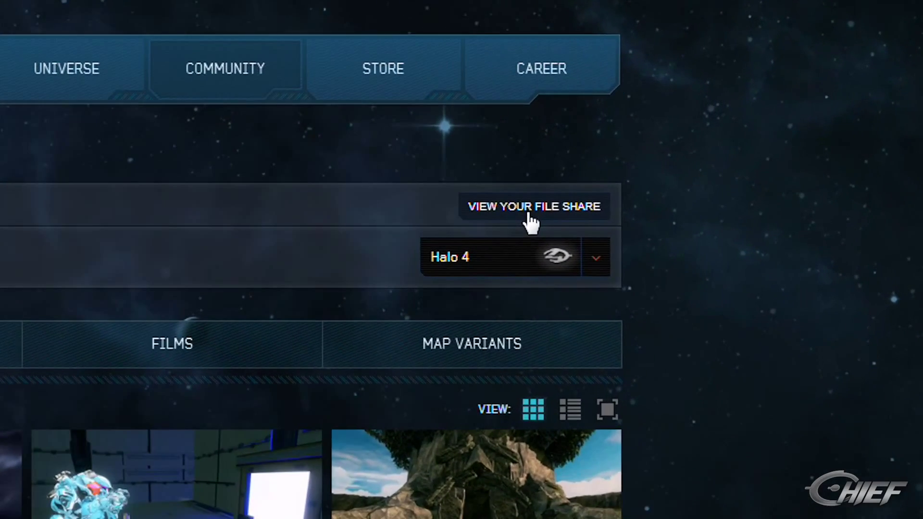
{"action": "left_click", "coordinate": [531, 222]}
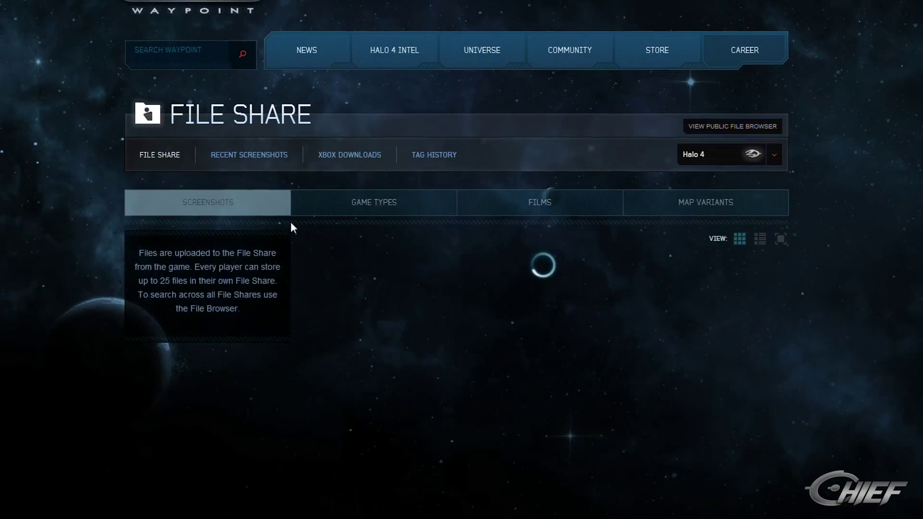
{"action": "left_click", "coordinate": [250, 155]}
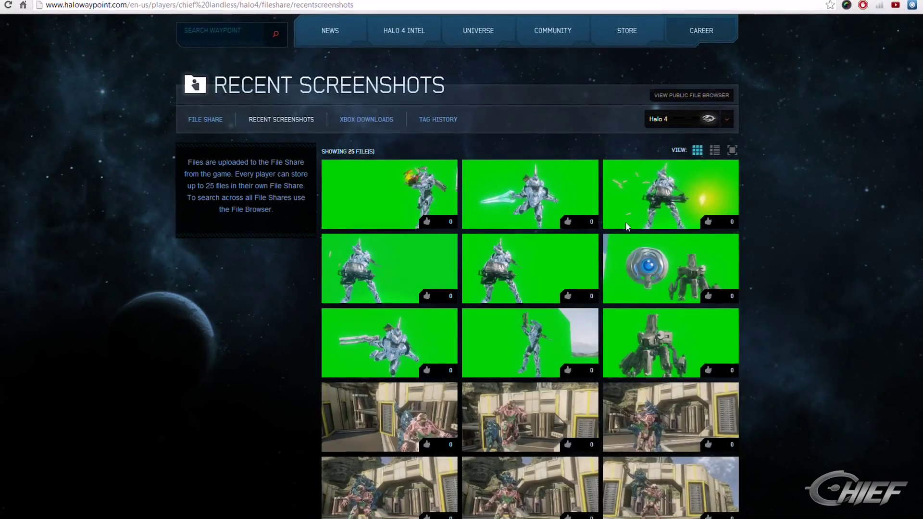
{"action": "scroll", "coordinate": [497, 200], "scroll_direction": "down", "scroll_amount": 5}
{"action": "scroll", "coordinate": [635, 276], "scroll_direction": "up", "scroll_amount": 6}
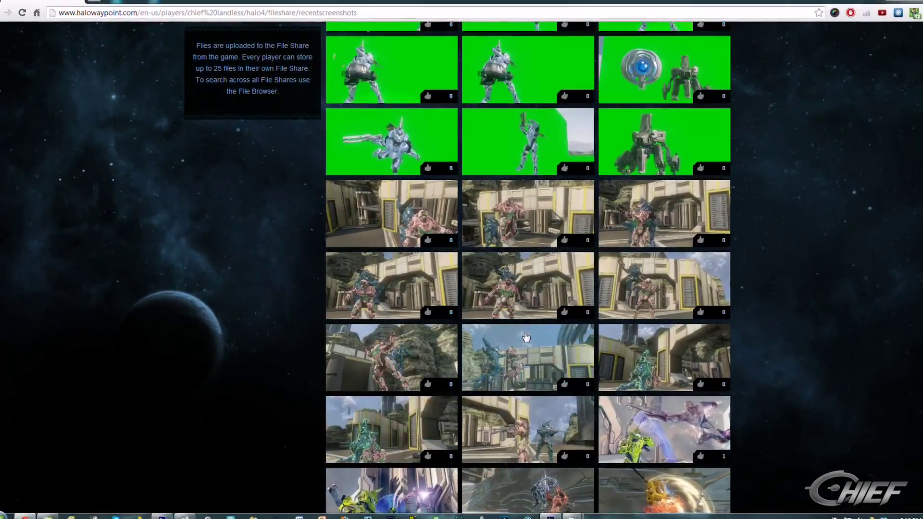
Step: Preview one Forge Island screenshot's details, then open the folder of saved green-screen shots
{"action": "left_click", "coordinate": [481, 255]}
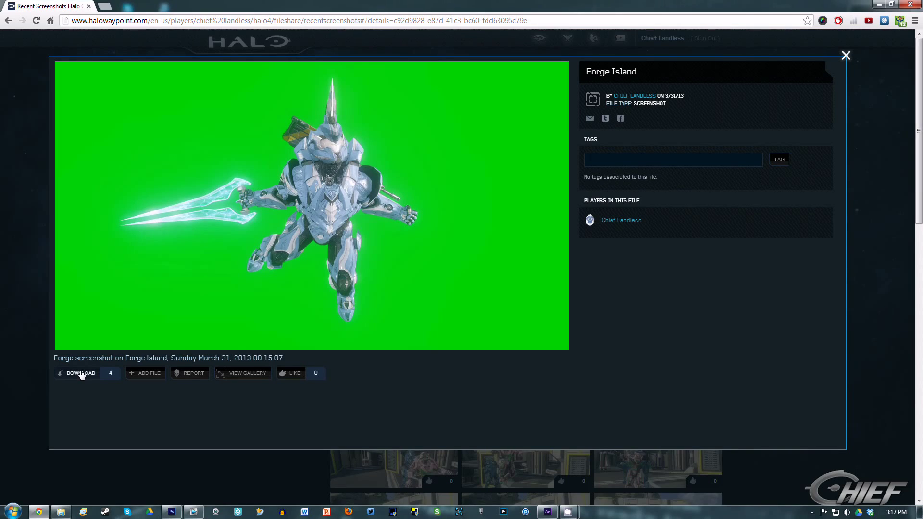
{"action": "left_click", "coordinate": [845, 56]}
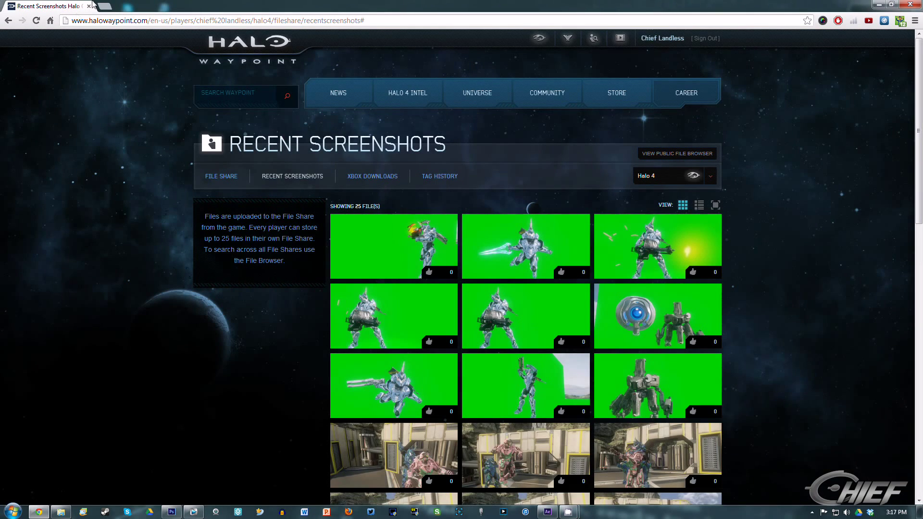
{"action": "left_click", "coordinate": [61, 512]}
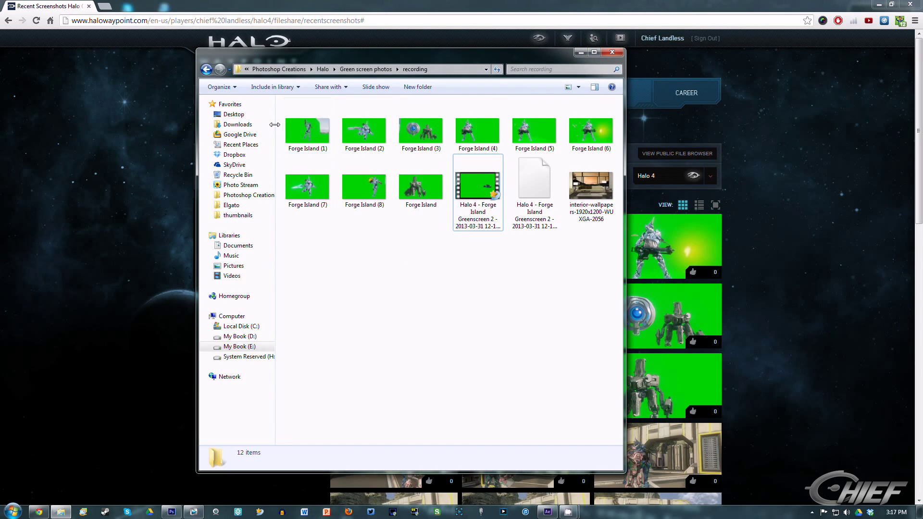
Step: View Forge Island (1) in Windows Photo Viewer and scroll through to the interior wallpaper image
{"action": "double_click", "coordinate": [308, 130]}
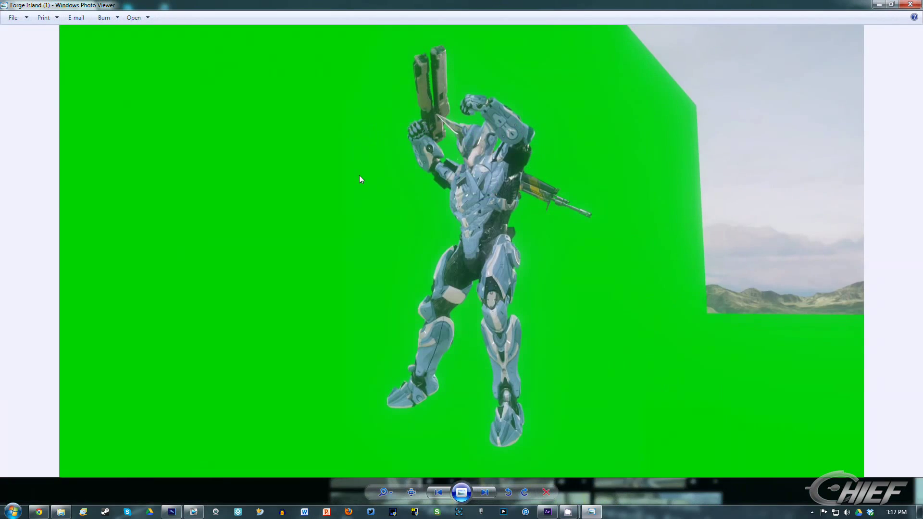
{"action": "key", "text": "Right"}
{"action": "key", "text": "Left"}
{"action": "scroll", "coordinate": [402, 198], "scroll_direction": "down", "scroll_amount": 2}
{"action": "scroll", "coordinate": [403, 201], "scroll_direction": "down", "scroll_amount": 4}
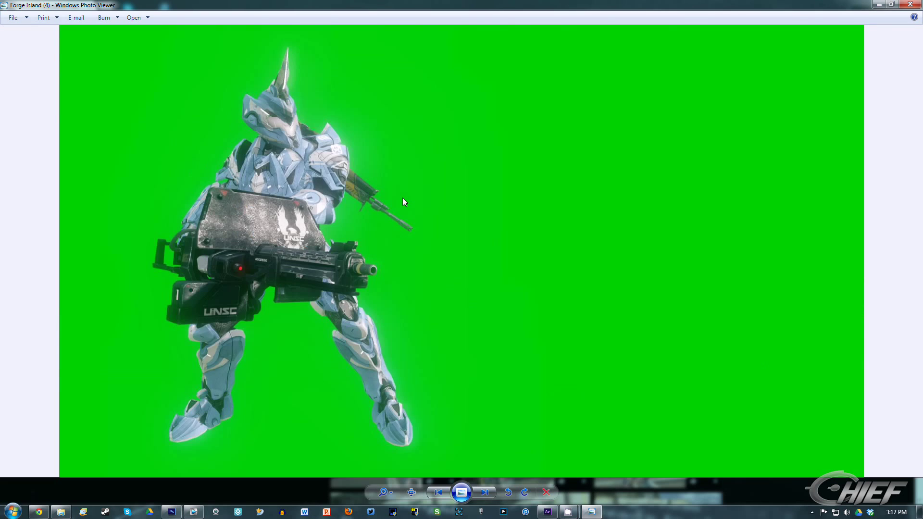
{"action": "scroll", "coordinate": [402, 198], "scroll_direction": "down", "scroll_amount": 1}
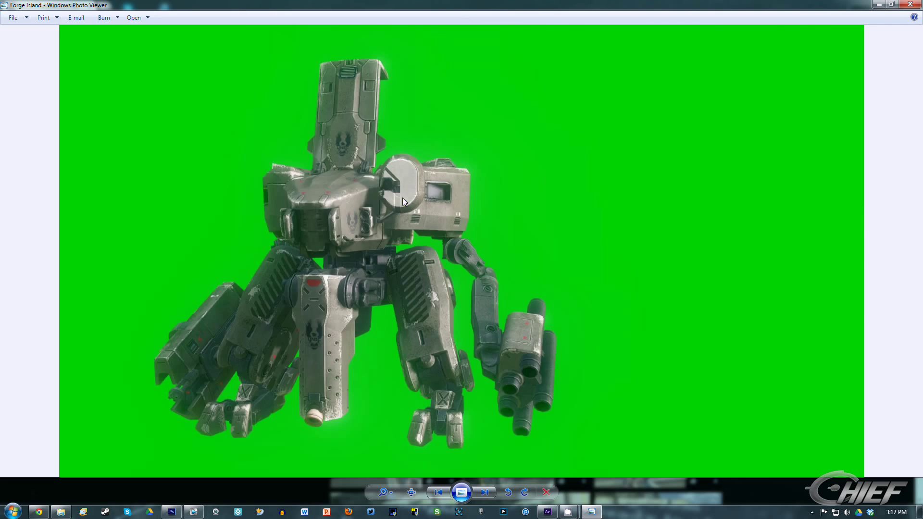
{"action": "scroll", "coordinate": [402, 197], "scroll_direction": "down", "scroll_amount": 1}
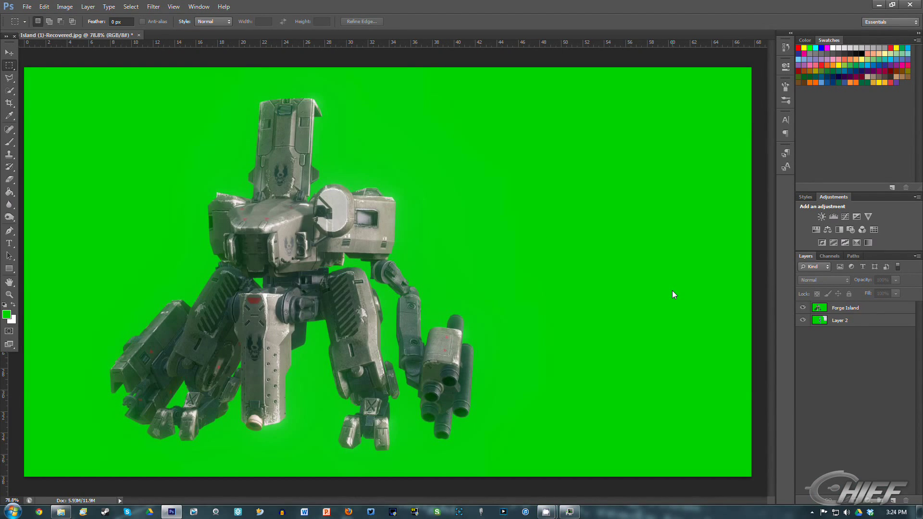
Step: Delete the green from the Forge Island layer via Color Range, then hide Layer 2
{"action": "left_click", "coordinate": [802, 307]}
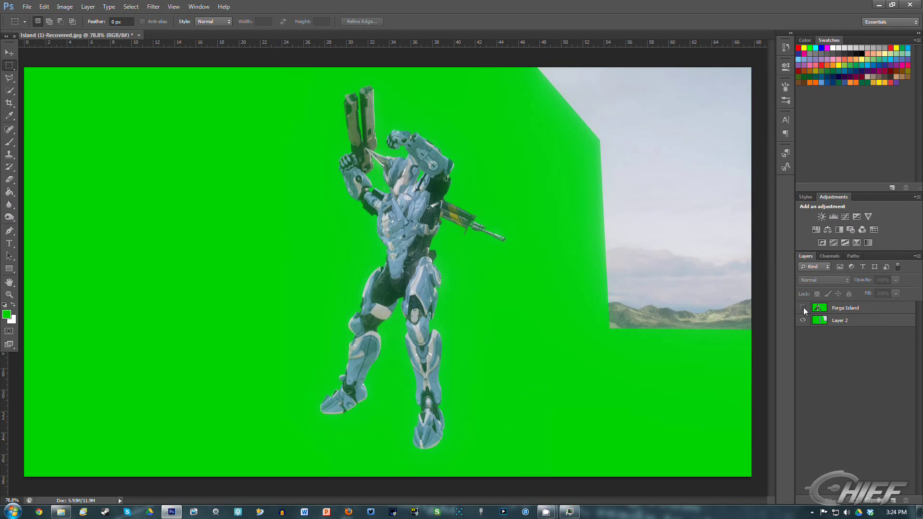
{"action": "left_click", "coordinate": [806, 308]}
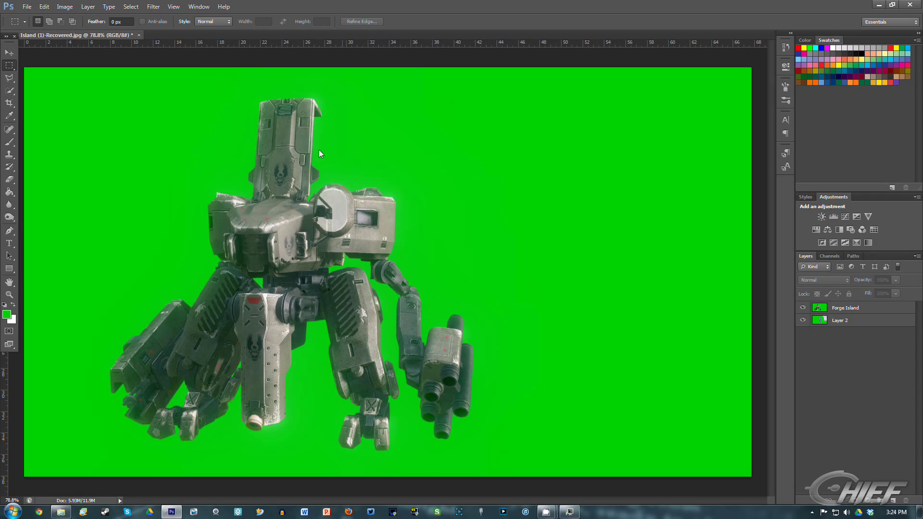
{"action": "left_click", "coordinate": [869, 313]}
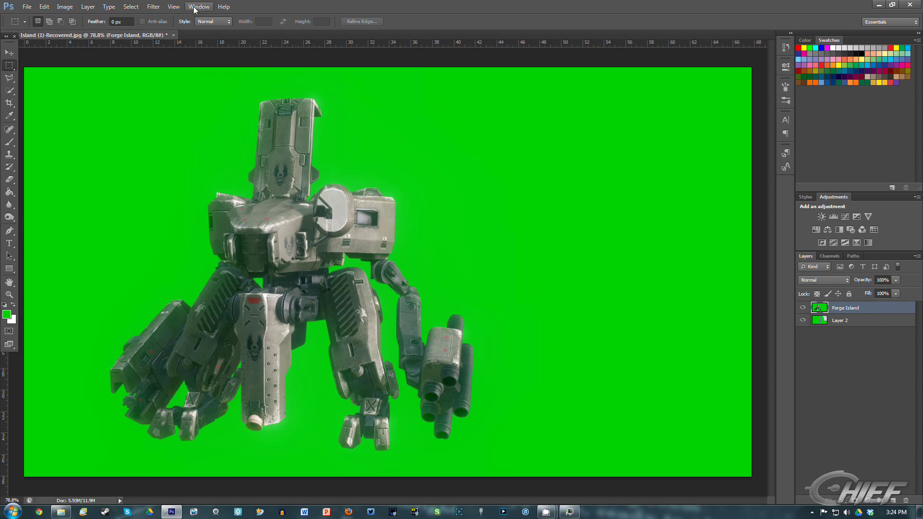
{"action": "left_click", "coordinate": [131, 7]}
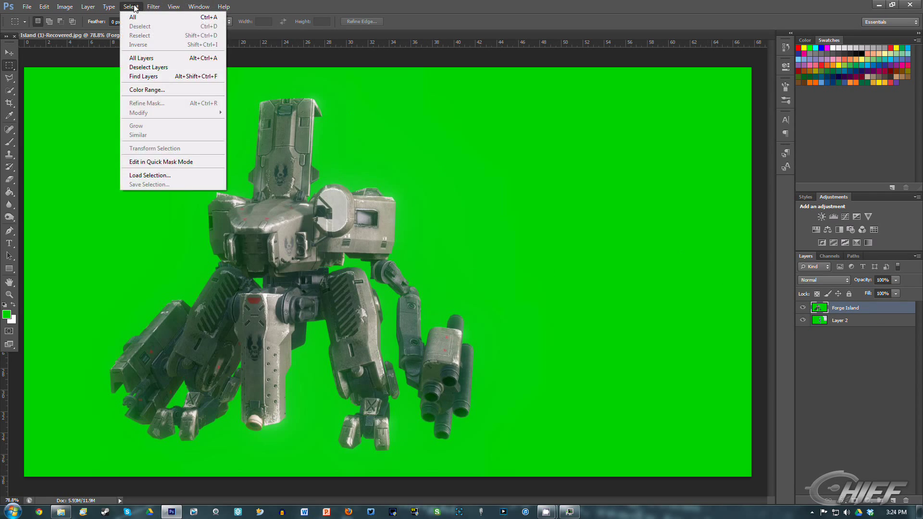
{"action": "left_click", "coordinate": [137, 88]}
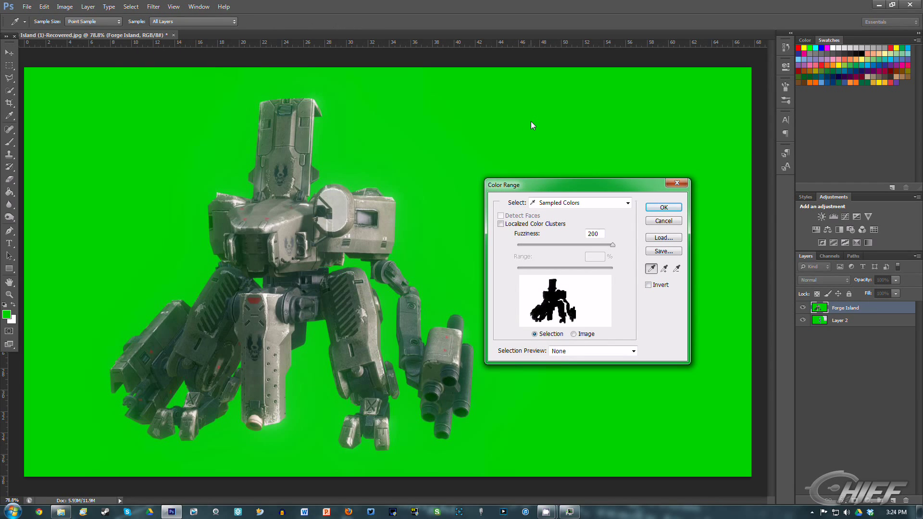
{"action": "left_click", "coordinate": [655, 212]}
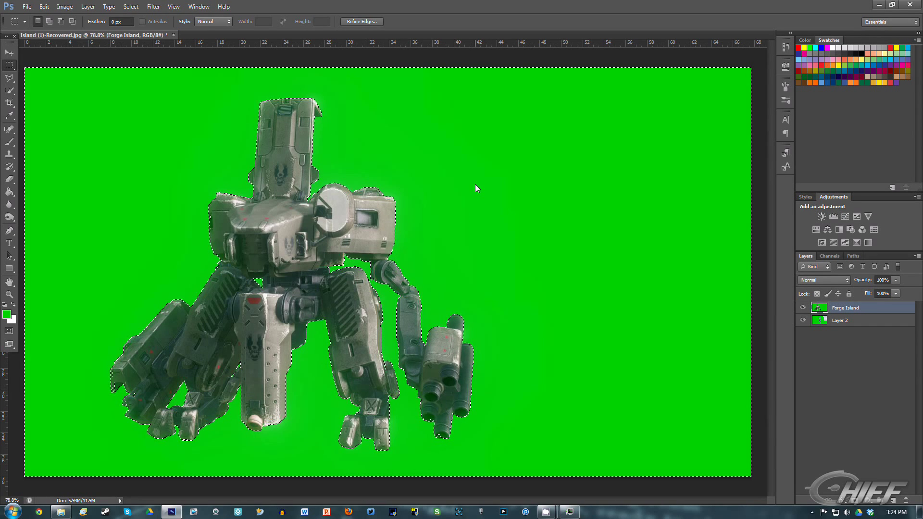
{"action": "key", "text": "Delete"}
{"action": "key", "text": "ctrl+d"}
{"action": "left_click", "coordinate": [803, 320]}
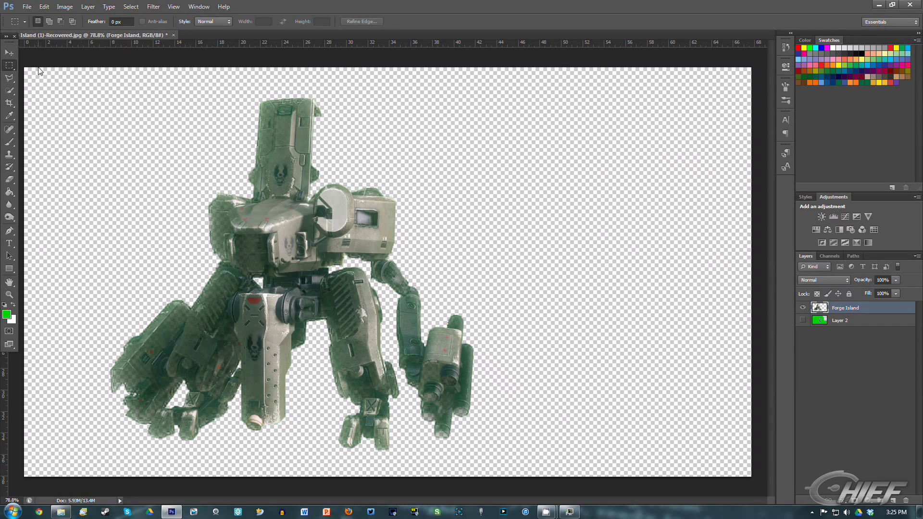
Step: Center the mech, put an orange Gradient Fill layer beneath it, and duplicate Forge Island
{"action": "left_click", "coordinate": [9, 52]}
{"action": "left_click_drag", "start_coordinate": [317, 221], "coordinate": [426, 229]}
{"action": "left_click", "coordinate": [867, 502]}
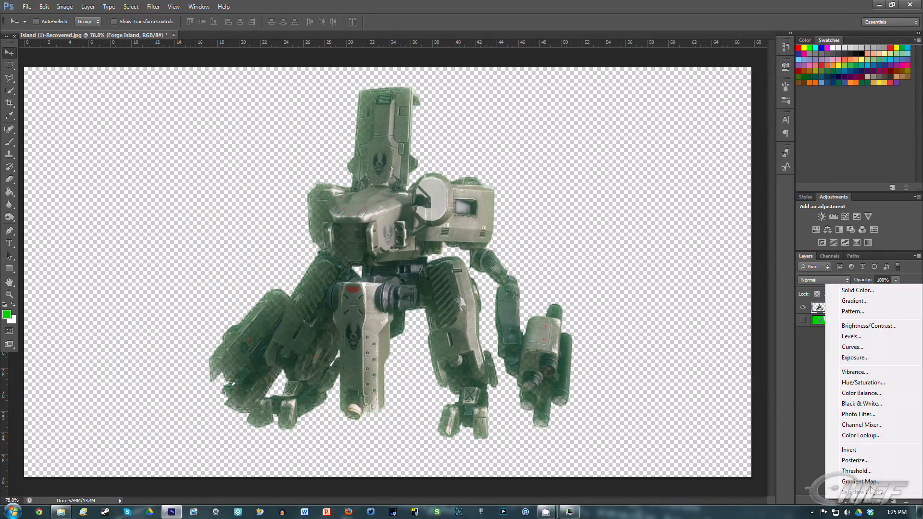
{"action": "left_click", "coordinate": [857, 303]}
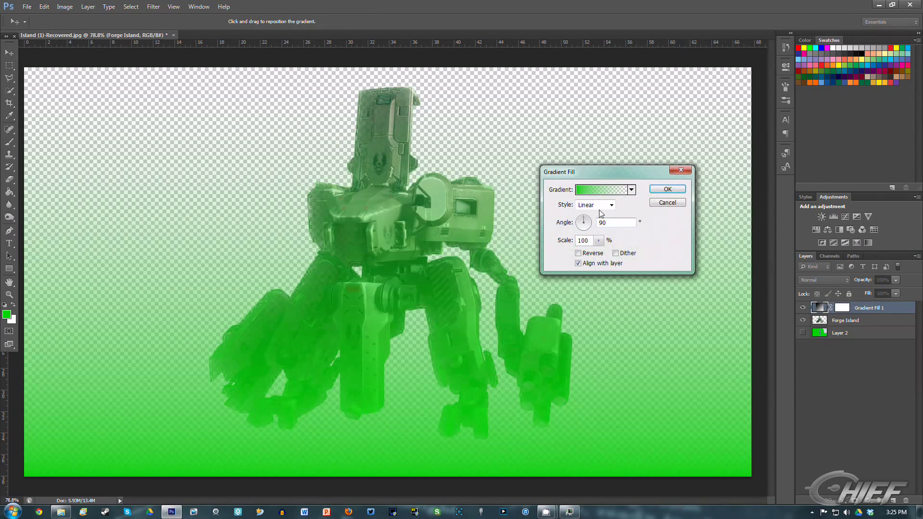
{"action": "left_click", "coordinate": [602, 189]}
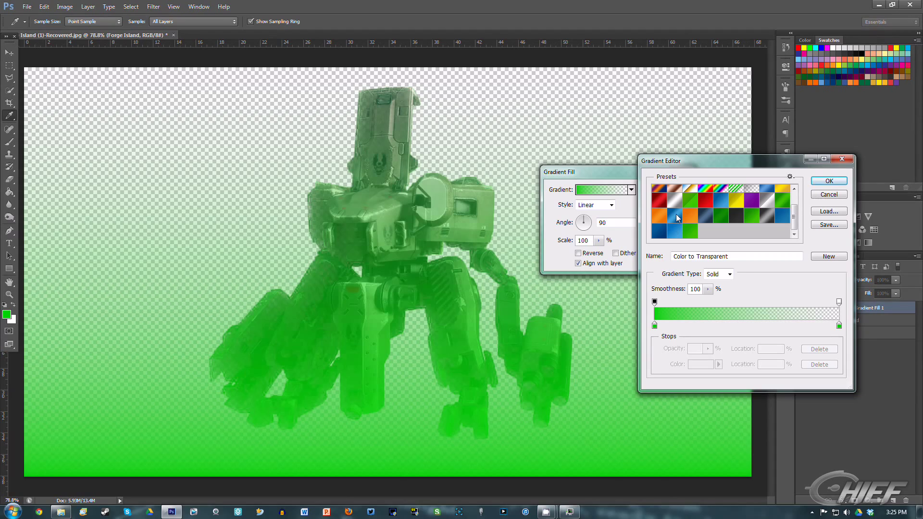
{"action": "left_click", "coordinate": [676, 217]}
{"action": "left_click", "coordinate": [691, 218]}
{"action": "left_click", "coordinate": [829, 181]}
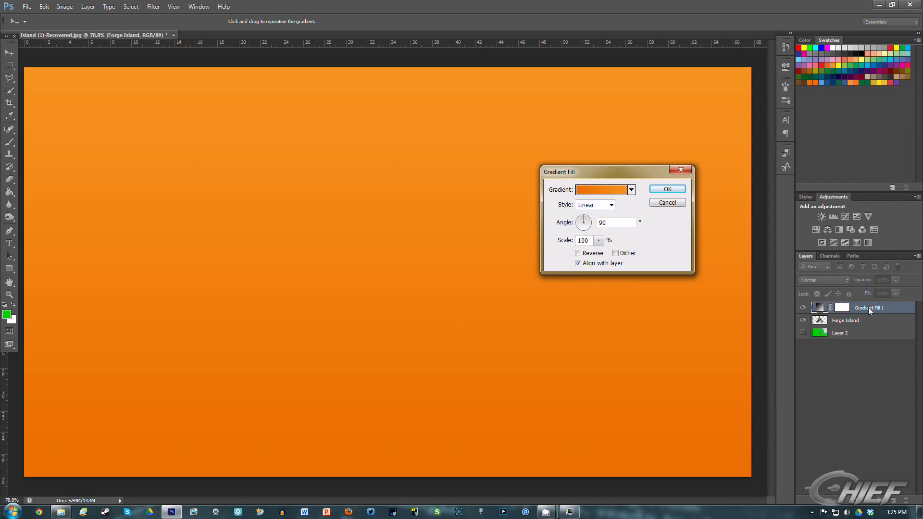
{"action": "key", "text": "Return"}
{"action": "left_click_drag", "start_coordinate": [869, 313], "coordinate": [870, 327]}
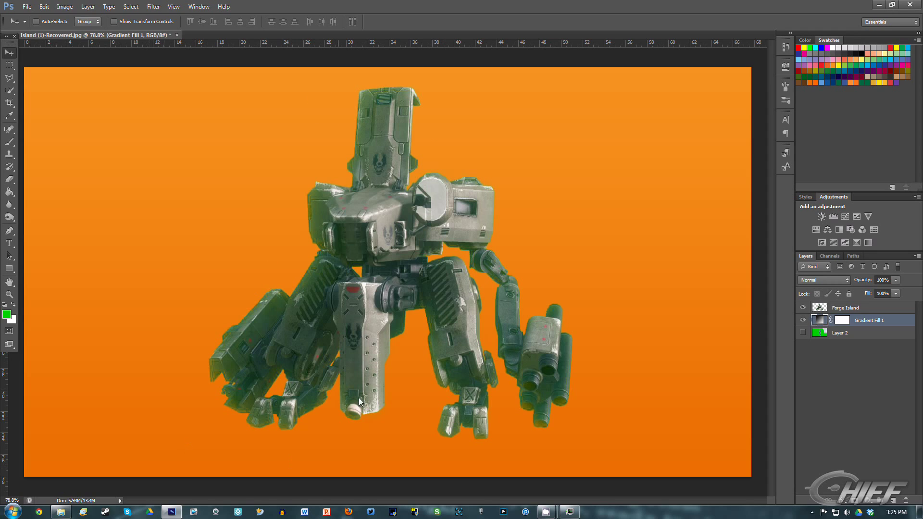
{"action": "left_click_drag", "start_coordinate": [858, 310], "coordinate": [893, 501]}
Step: Give Forge Island copy 2 a dark green Color Overlay blended in Hue mode
{"action": "double_click", "coordinate": [853, 308]}
{"action": "double_click", "coordinate": [904, 309]}
{"action": "left_click", "coordinate": [560, 293]}
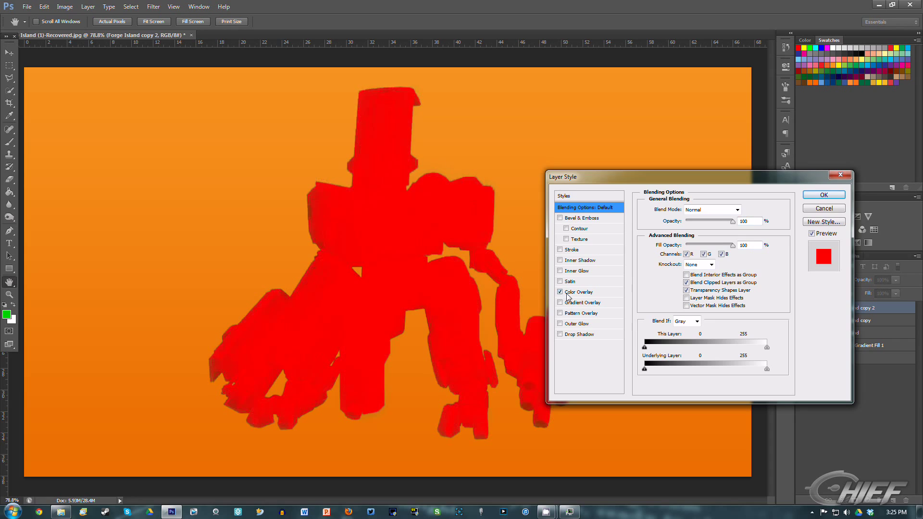
{"action": "left_click", "coordinate": [570, 294]}
{"action": "left_click", "coordinate": [744, 212]}
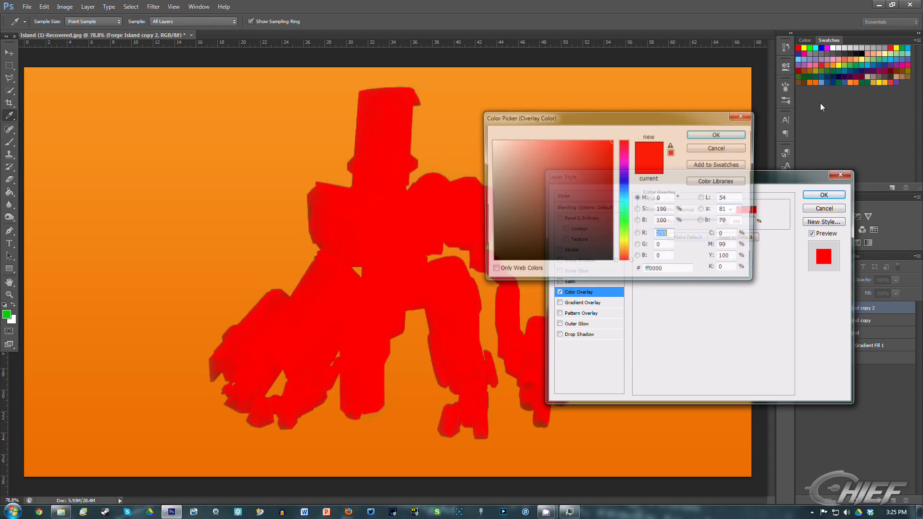
{"action": "left_click", "coordinate": [839, 82]}
{"action": "left_click", "coordinate": [695, 134]}
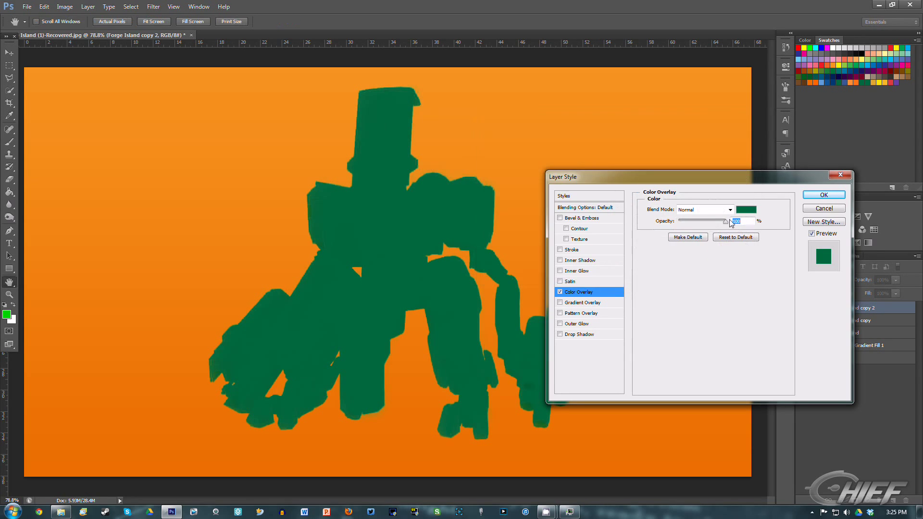
{"action": "left_click", "coordinate": [730, 209]}
{"action": "left_click", "coordinate": [683, 431]}
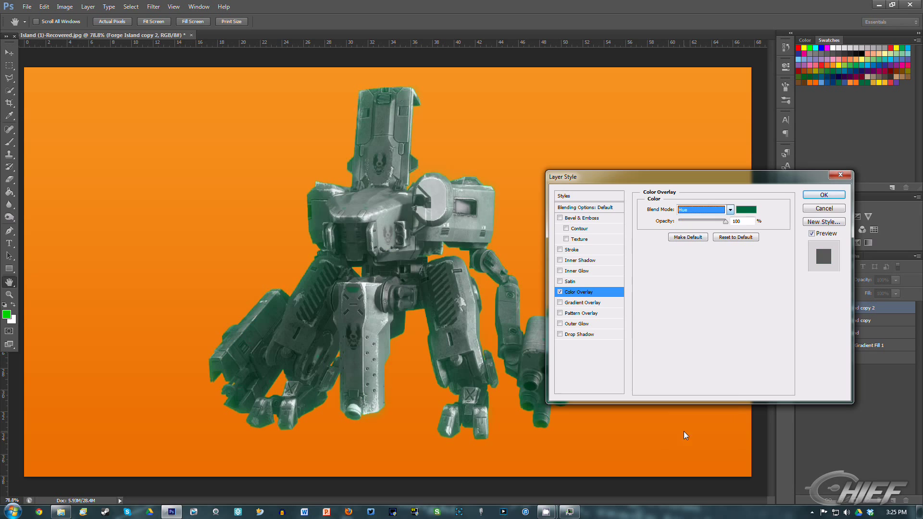
{"action": "key", "text": "Down"}
{"action": "key", "text": "Down"}
{"action": "key", "text": "Down"}
{"action": "left_click", "coordinate": [823, 195]}
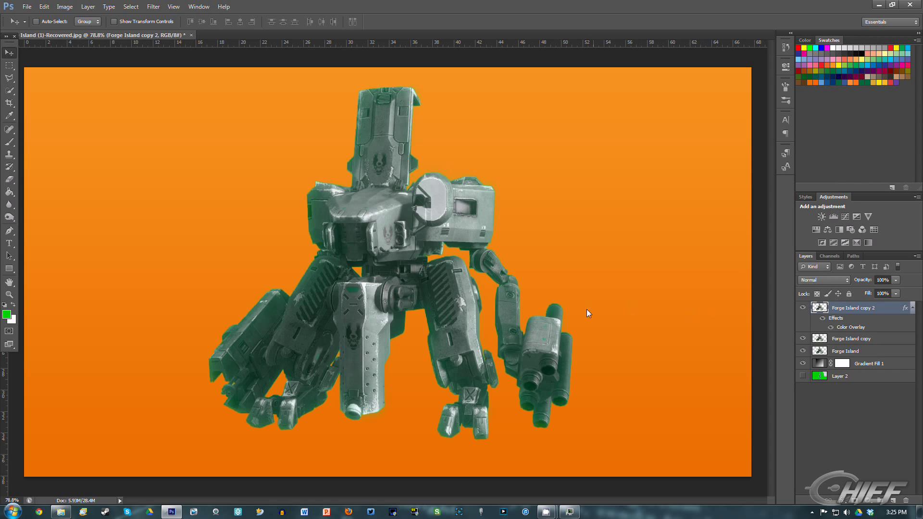
Step: Hide the three Forge Island layers and show Layer 2 above Gradient Fill 1
{"action": "left_click", "coordinate": [803, 307]}
{"action": "left_click", "coordinate": [802, 338]}
{"action": "left_click", "coordinate": [802, 351]}
{"action": "left_click_drag", "start_coordinate": [851, 377], "coordinate": [853, 355]}
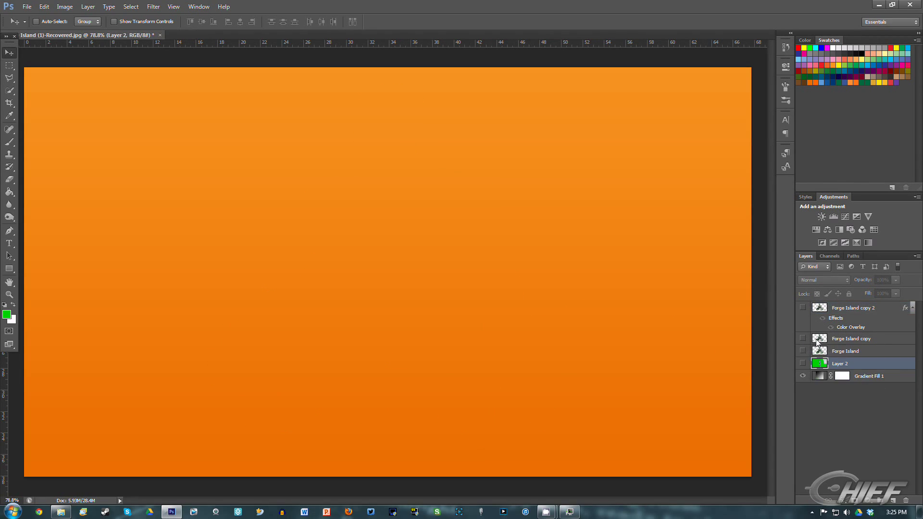
{"action": "left_click", "coordinate": [802, 364]}
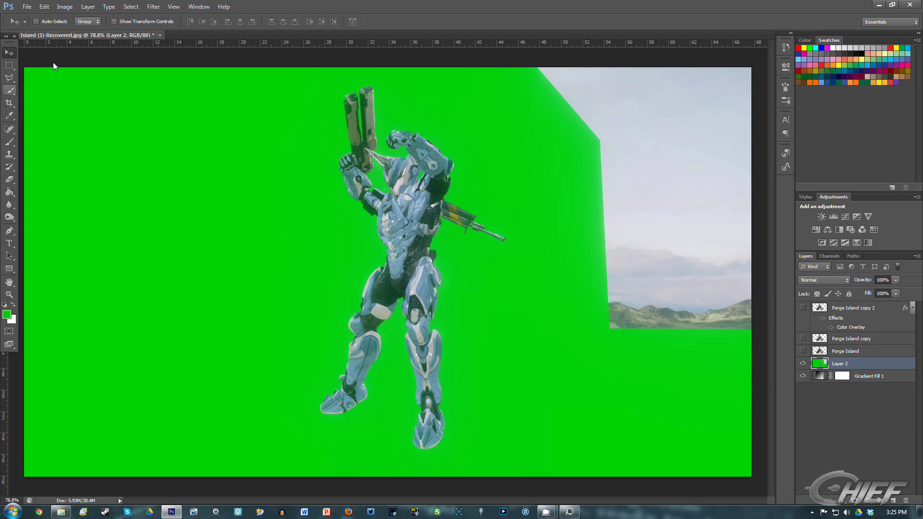
Step: Delete Layer 2's green screen with Color Range and marquee-delete the upper-right sky
{"action": "left_click", "coordinate": [131, 7]}
{"action": "left_click", "coordinate": [147, 89]}
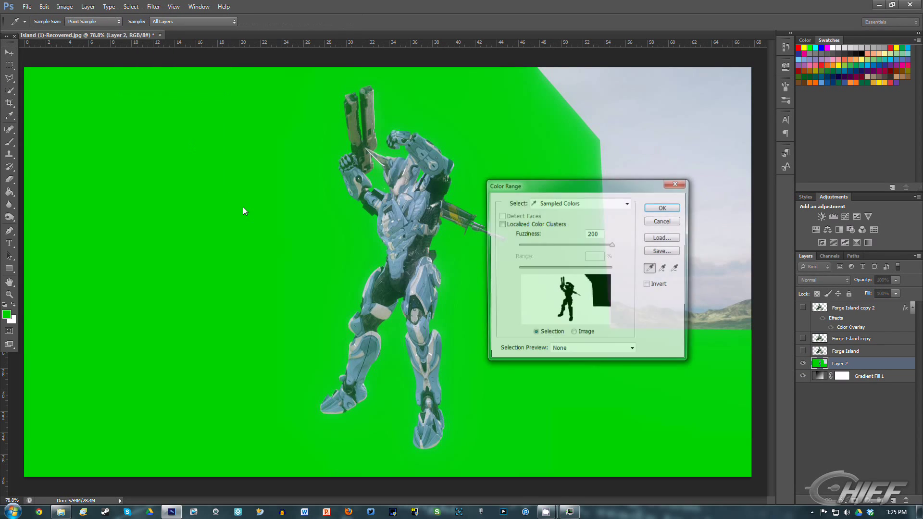
{"action": "left_click", "coordinate": [662, 208]}
{"action": "key", "text": "Delete"}
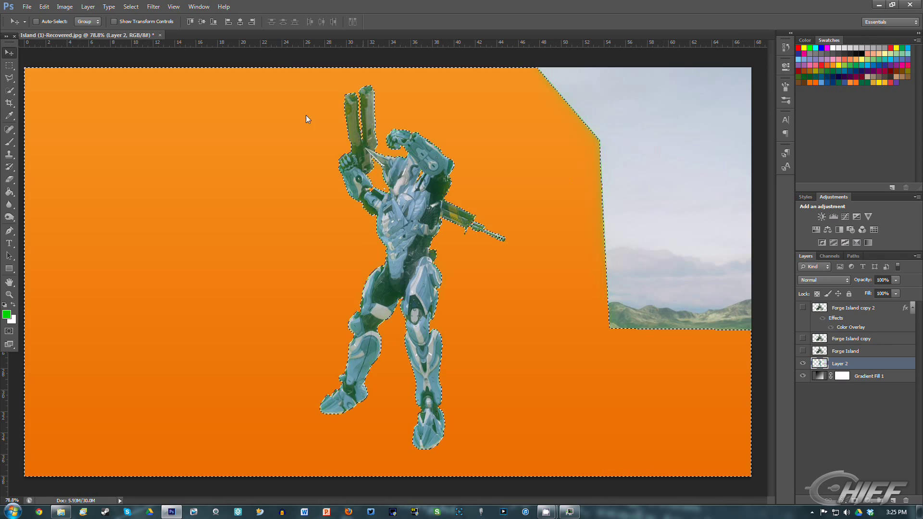
{"action": "key", "text": "ctrl+d"}
{"action": "key", "text": "m"}
{"action": "left_click_drag", "start_coordinate": [529, 61], "coordinate": [751, 363]}
{"action": "key", "text": "Delete"}
{"action": "key", "text": "ctrl+d"}
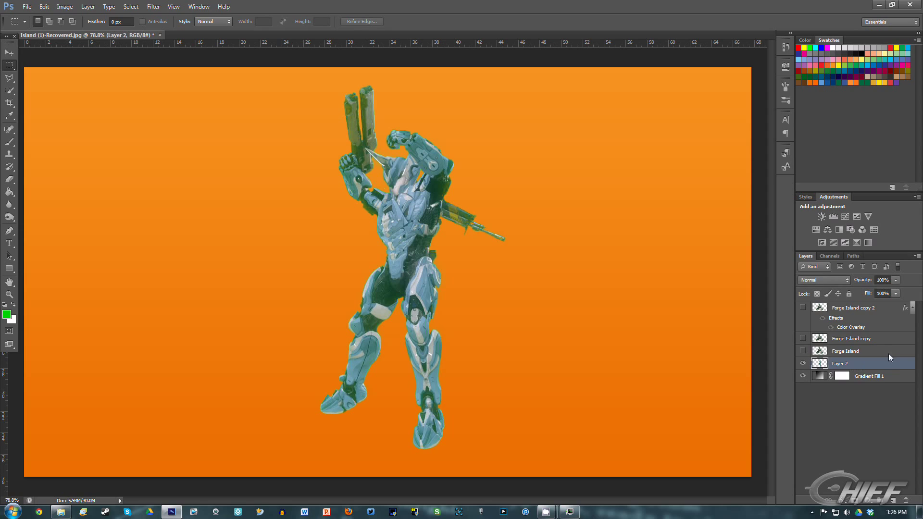
Step: Duplicate Layer 2 three times, up to Layer 2 copy 3
{"action": "left_click_drag", "start_coordinate": [881, 364], "coordinate": [893, 500]}
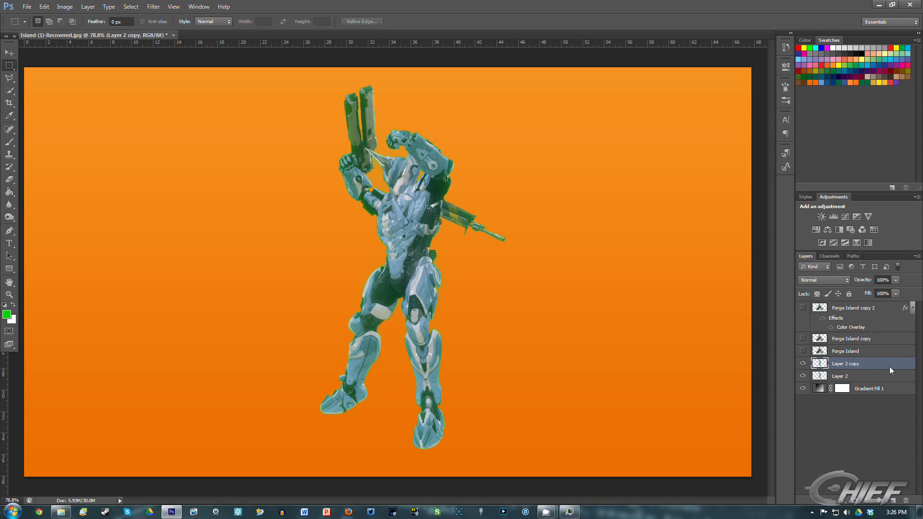
{"action": "left_click_drag", "start_coordinate": [880, 445], "coordinate": [893, 500]}
{"action": "left_click_drag", "start_coordinate": [898, 369], "coordinate": [893, 500]}
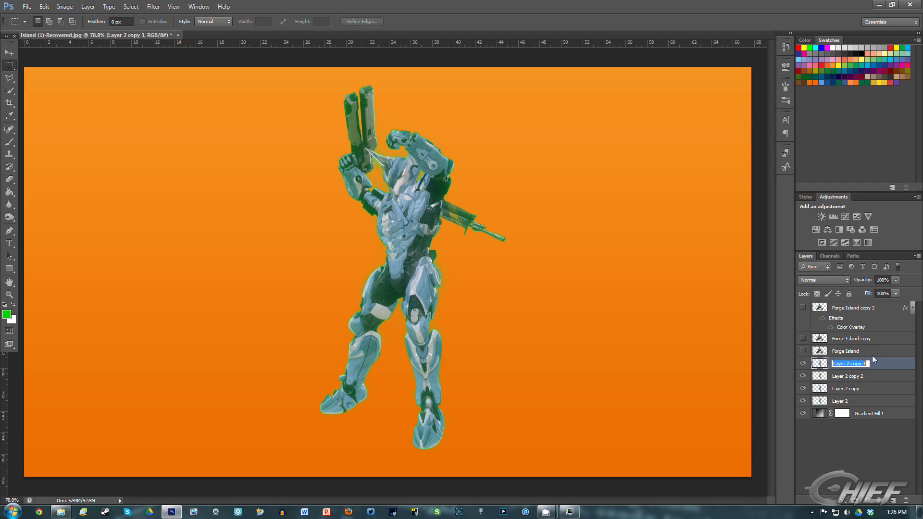
Step: Add a blue Color Overlay in Hue mode to Layer 2 copy 3
{"action": "double_click", "coordinate": [884, 365]}
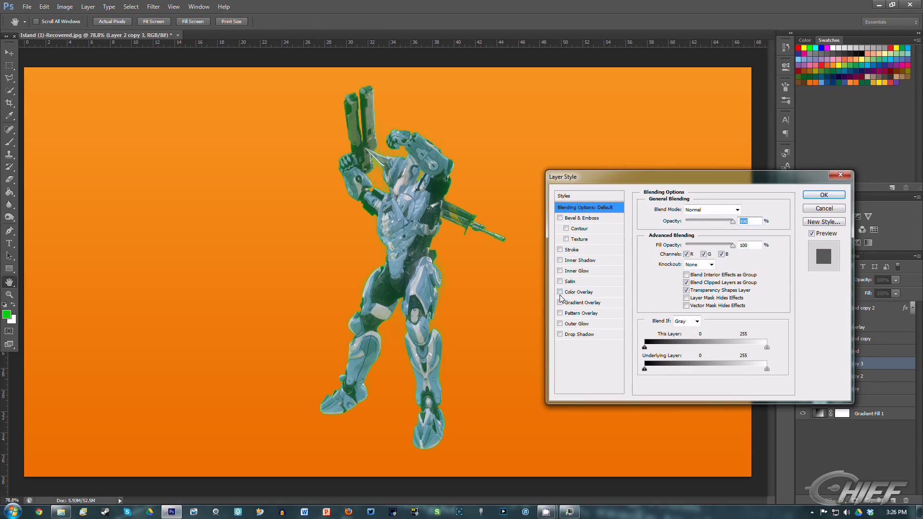
{"action": "left_click", "coordinate": [600, 291]}
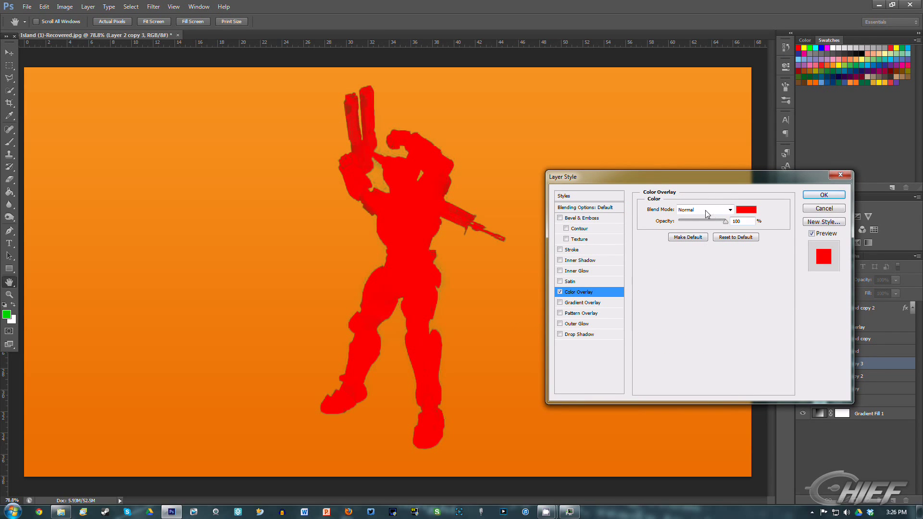
{"action": "left_click", "coordinate": [748, 212]}
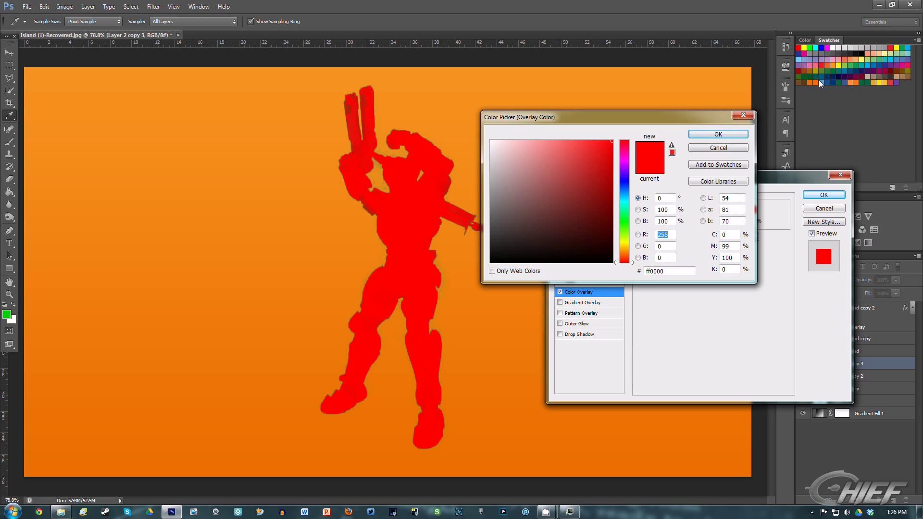
{"action": "left_click", "coordinate": [822, 82]}
{"action": "left_click", "coordinate": [718, 134]}
{"action": "left_click", "coordinate": [730, 209]}
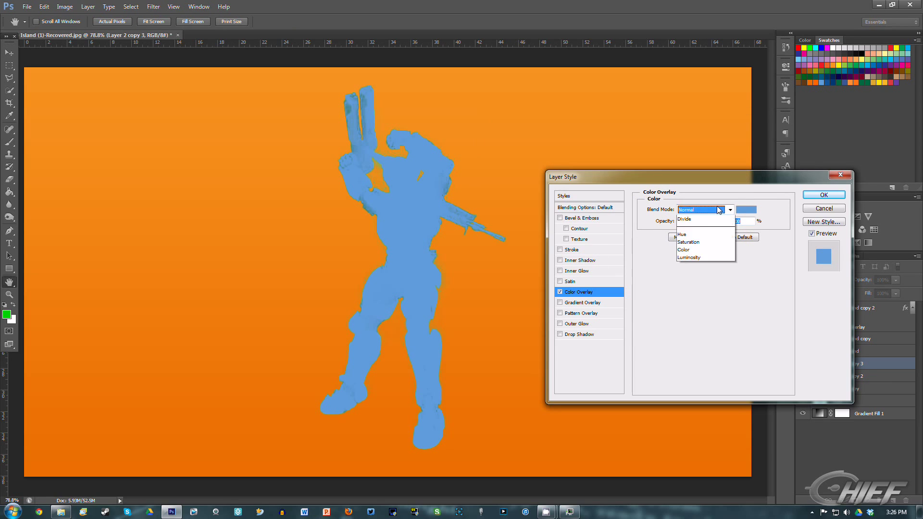
{"action": "left_click", "coordinate": [683, 435]}
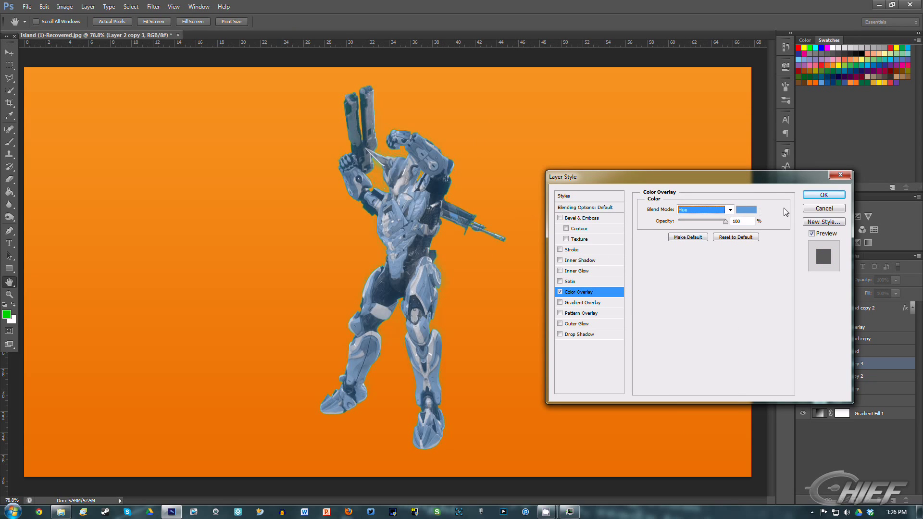
{"action": "left_click", "coordinate": [827, 195]}
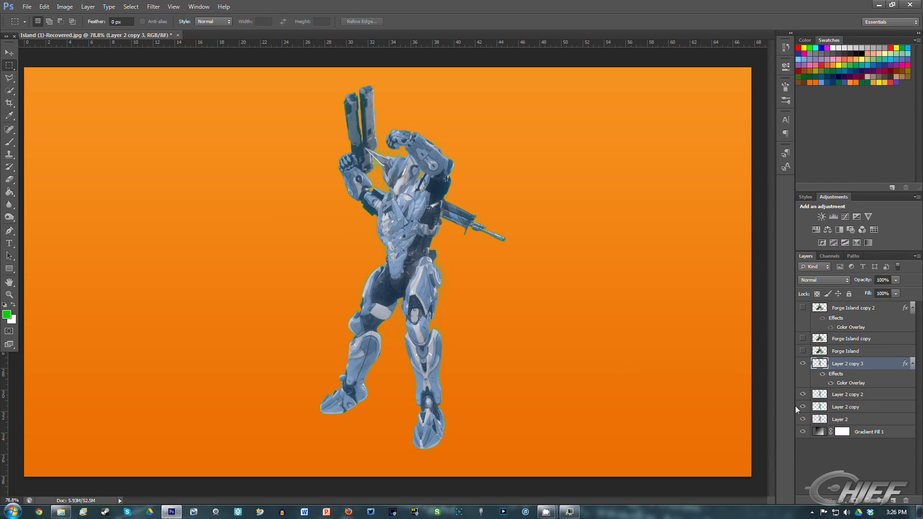
Step: Hide the orange Gradient Fill 1 layer and bring up File > Save for Web
{"action": "left_click", "coordinate": [803, 431]}
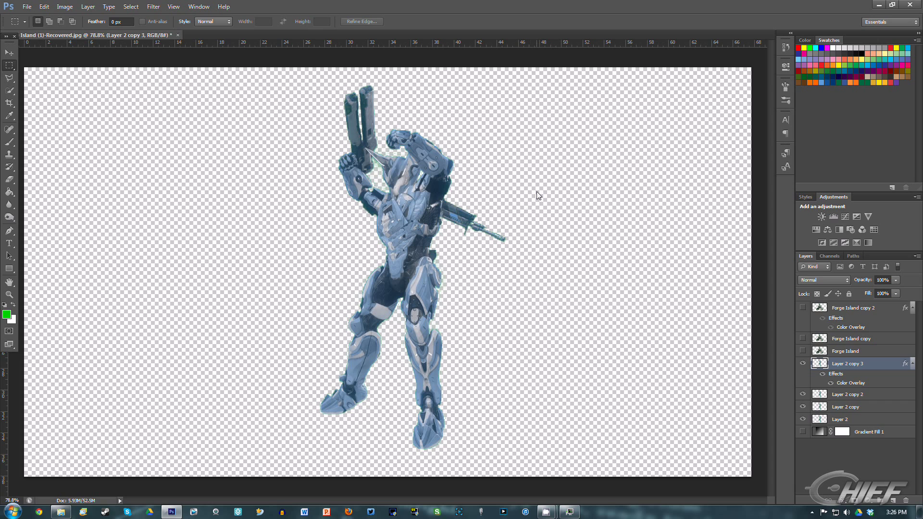
{"action": "left_click", "coordinate": [27, 7]}
{"action": "left_click", "coordinate": [68, 140]}
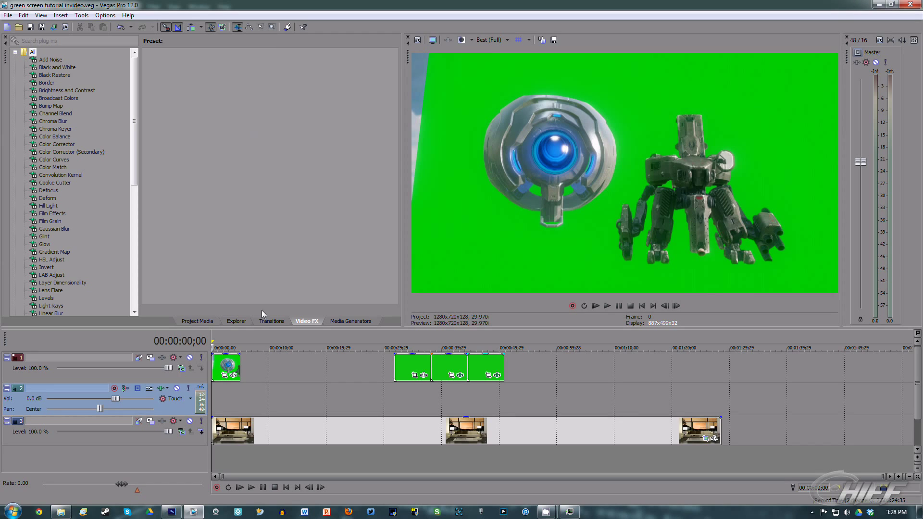
Step: Scrub the Vegas timeline to 00:00:07;08, then back to 00:00:03;15 to preview
{"action": "left_click", "coordinate": [226, 397]}
{"action": "left_click", "coordinate": [252, 393]}
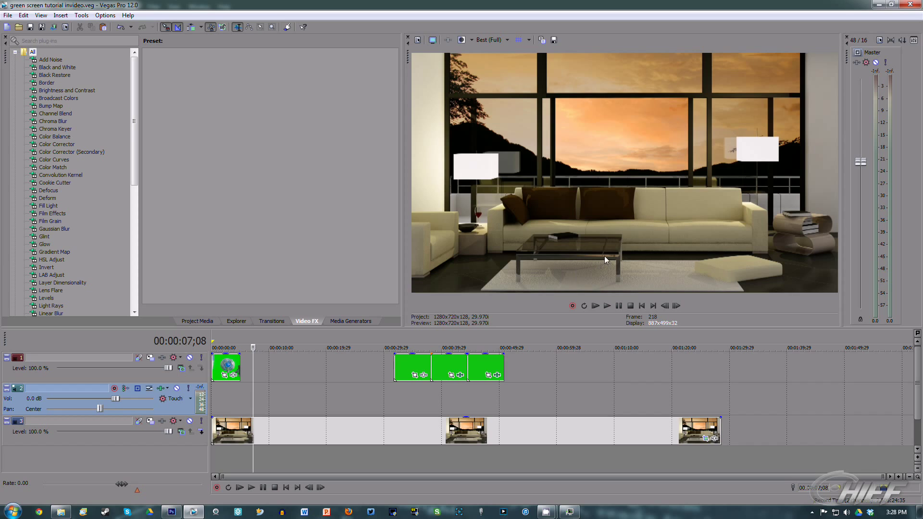
{"action": "left_click", "coordinate": [232, 391]}
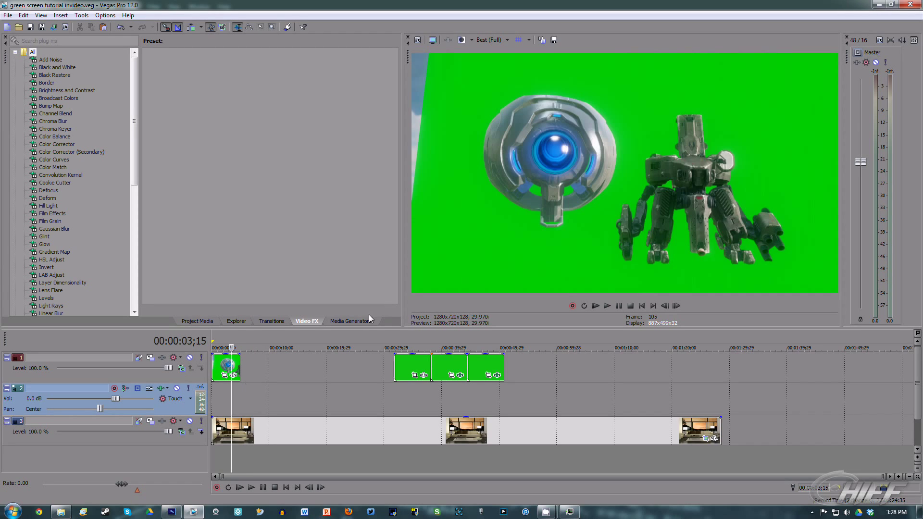